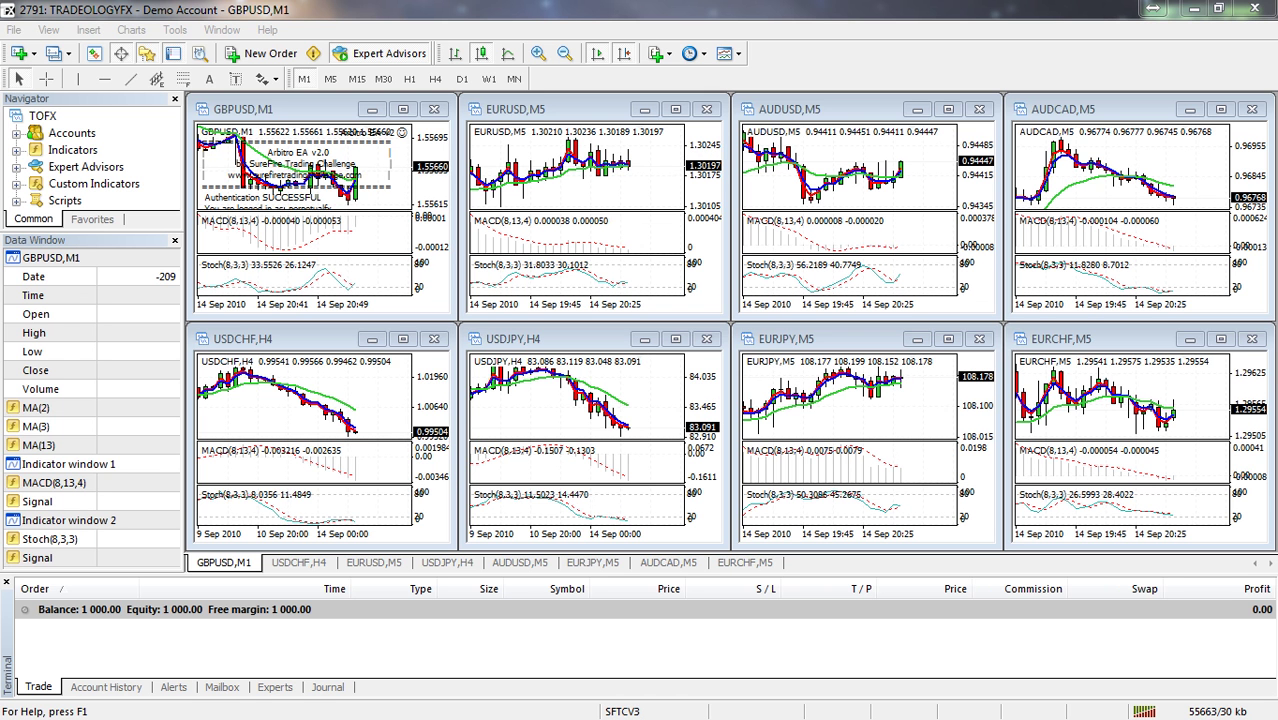
- Dismiss a GBPUSD order ticket, then open the Arbitro EA v2 inputs to edit the username and password
{"action": "left_click", "coordinate": [258, 53]}
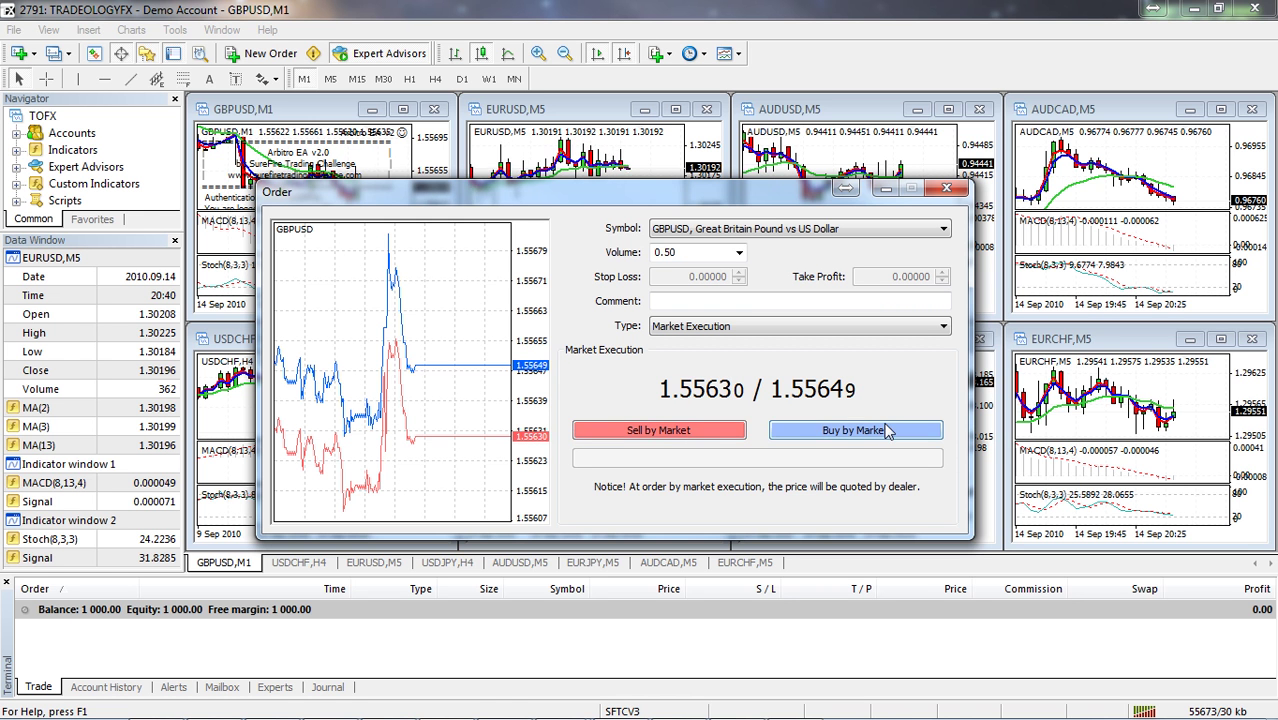
{"action": "left_click", "coordinate": [946, 188]}
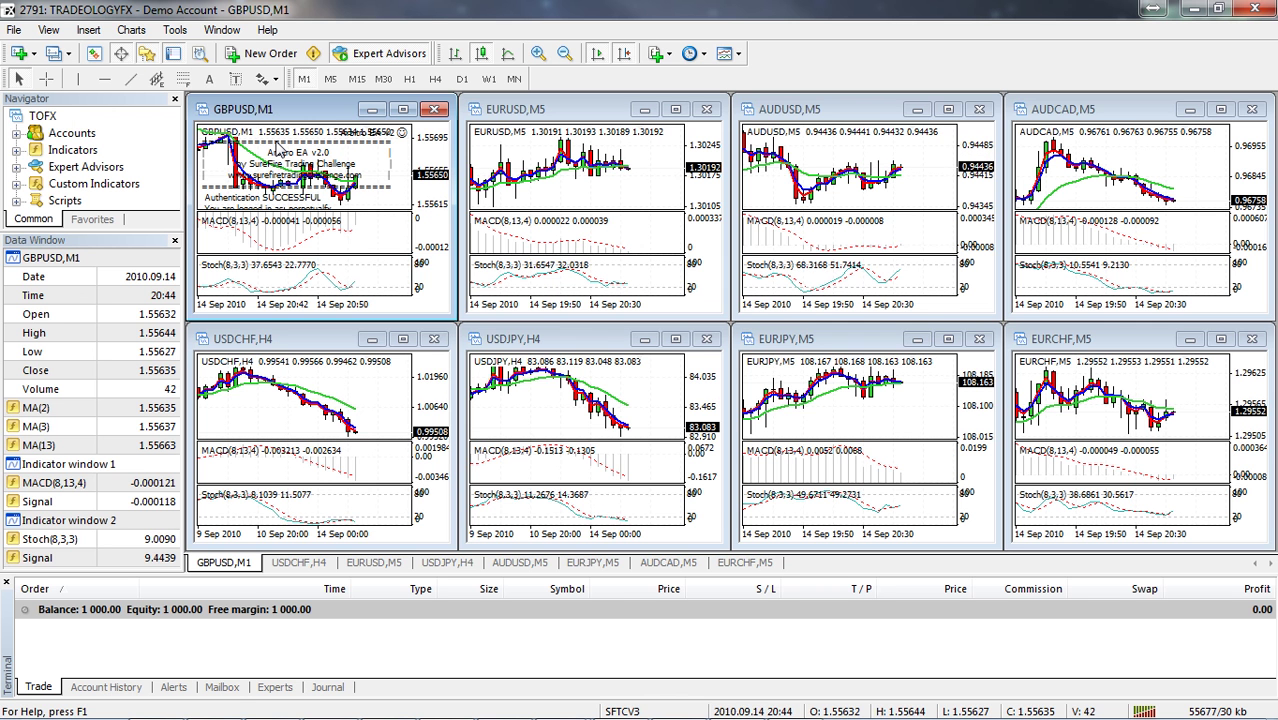
{"action": "key", "text": "F7"}
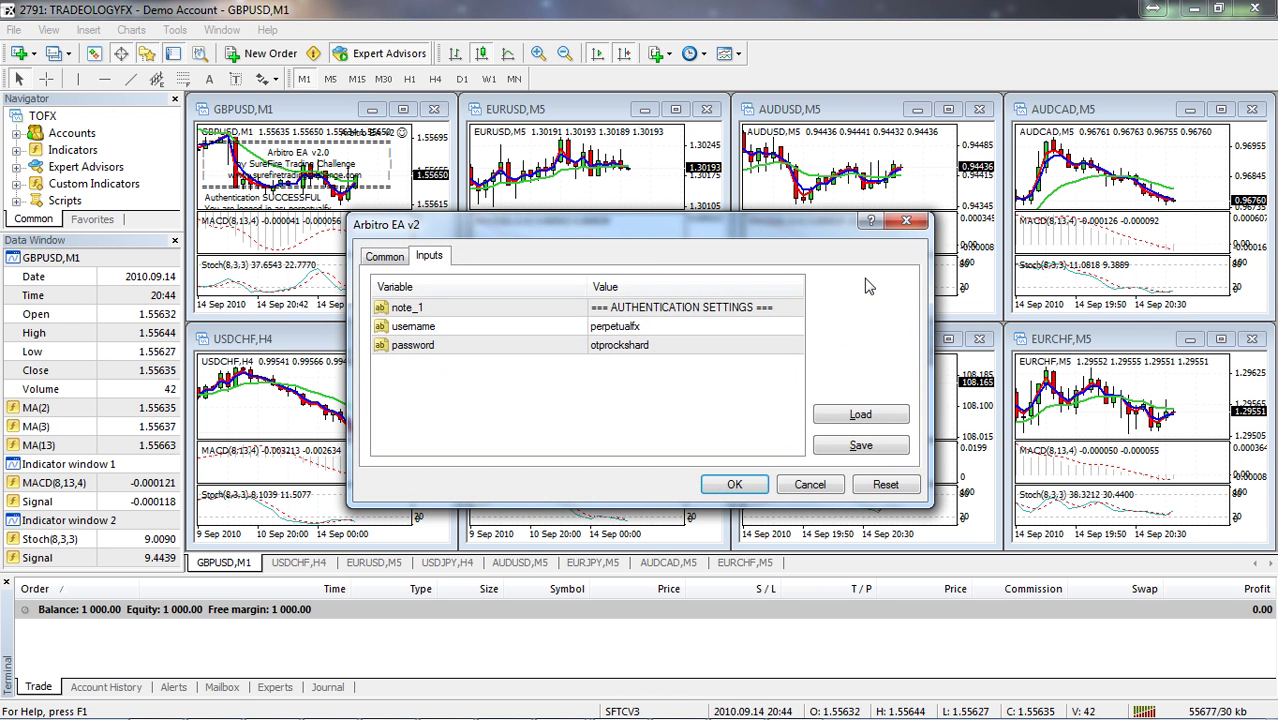
{"action": "left_click", "coordinate": [620, 338]}
{"action": "left_click", "coordinate": [620, 339]}
{"action": "left_click", "coordinate": [724, 318]}
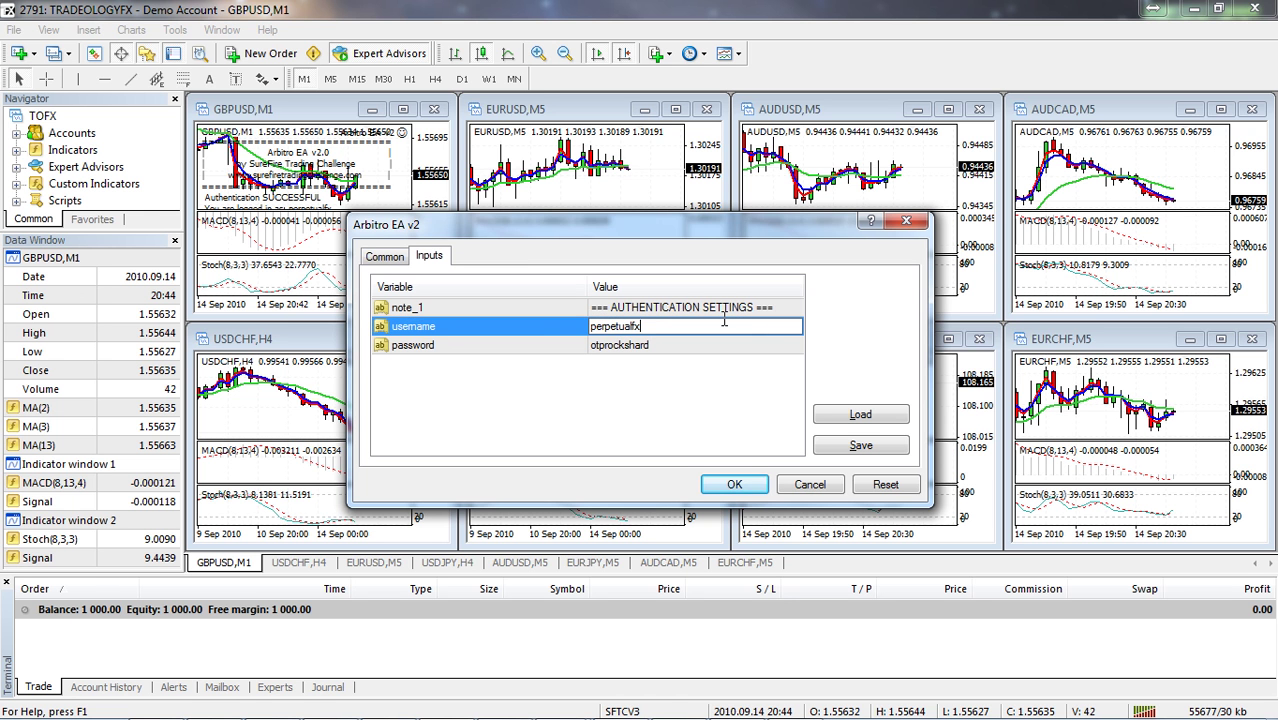
{"action": "left_click", "coordinate": [628, 344]}
{"action": "left_click", "coordinate": [628, 344]}
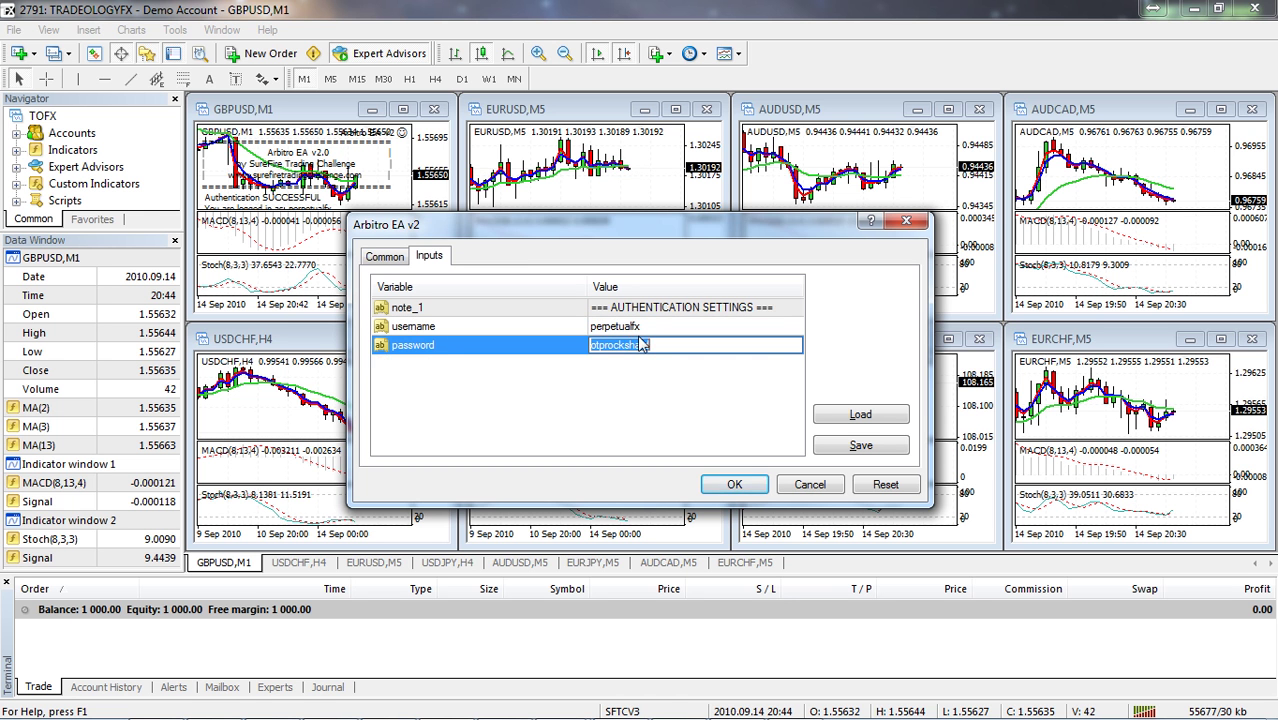
{"action": "left_click", "coordinate": [652, 326]}
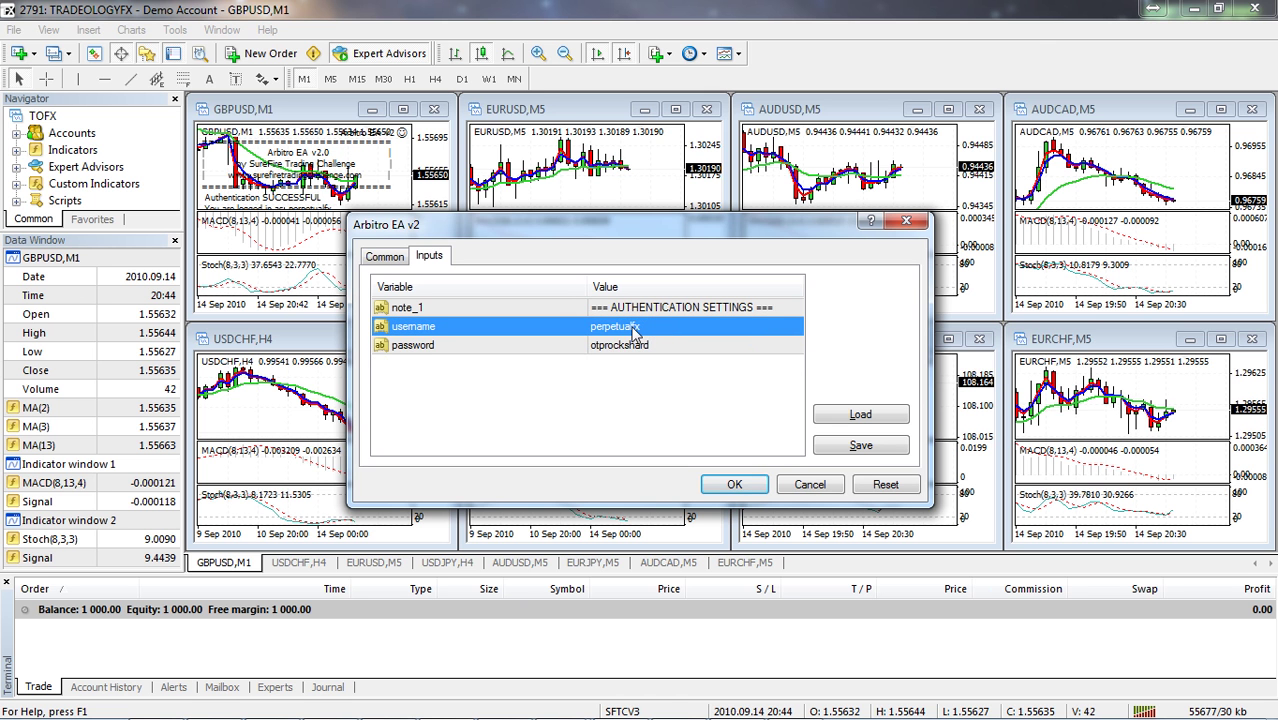
- Re-edit the Arbitro EA v2 username and password, then close the settings without saving
{"action": "left_click", "coordinate": [632, 328]}
{"action": "left_click", "coordinate": [620, 345]}
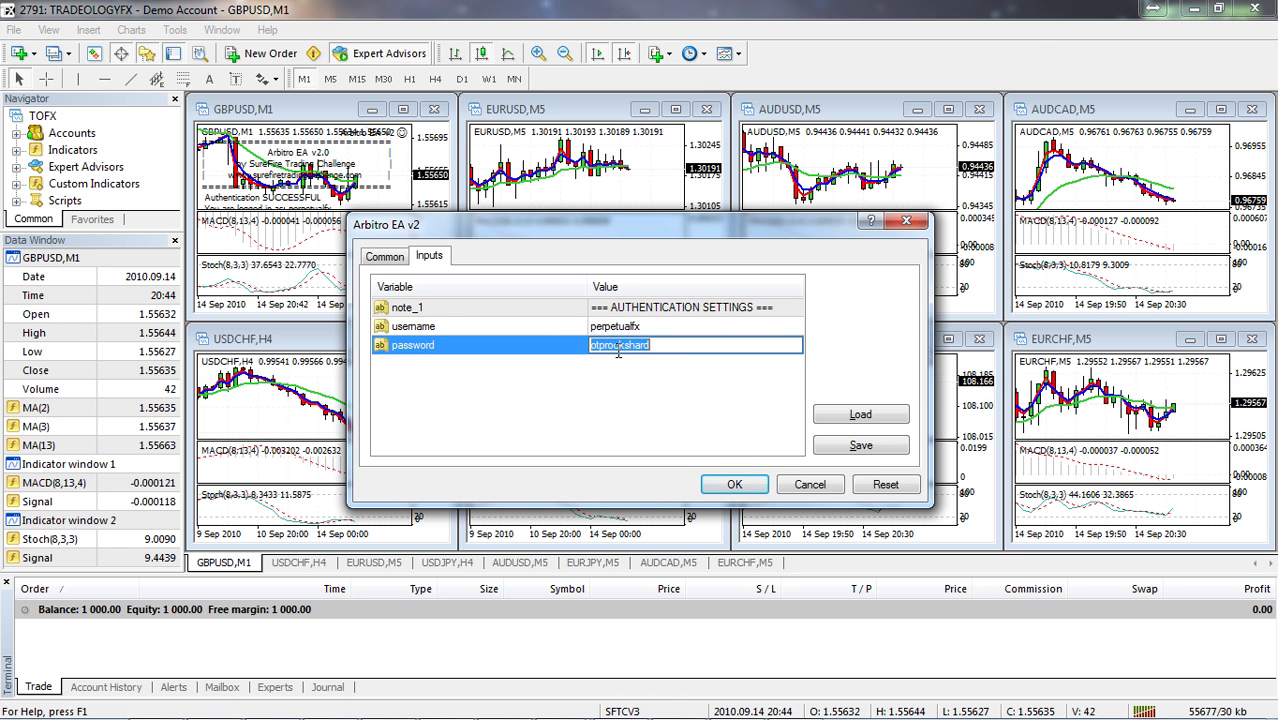
{"action": "left_click", "coordinate": [645, 327]}
{"action": "left_click", "coordinate": [640, 327]}
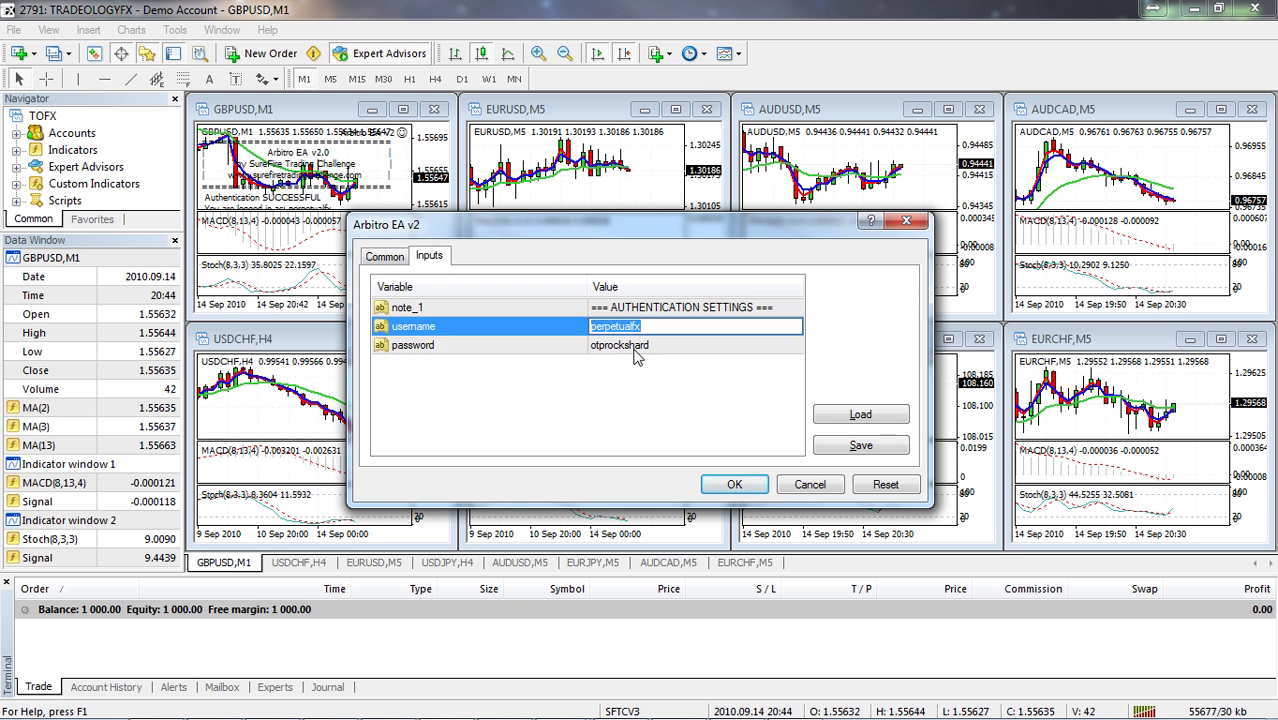
{"action": "left_click", "coordinate": [636, 346]}
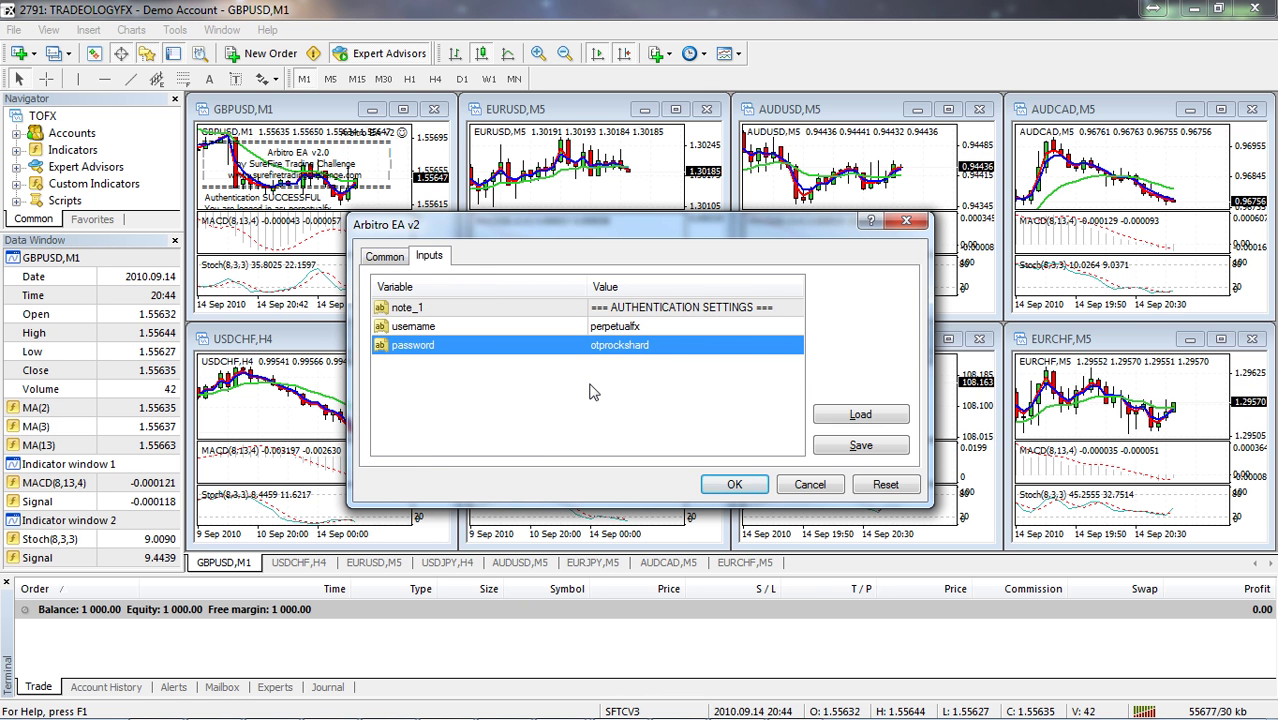
{"action": "left_click", "coordinate": [810, 484]}
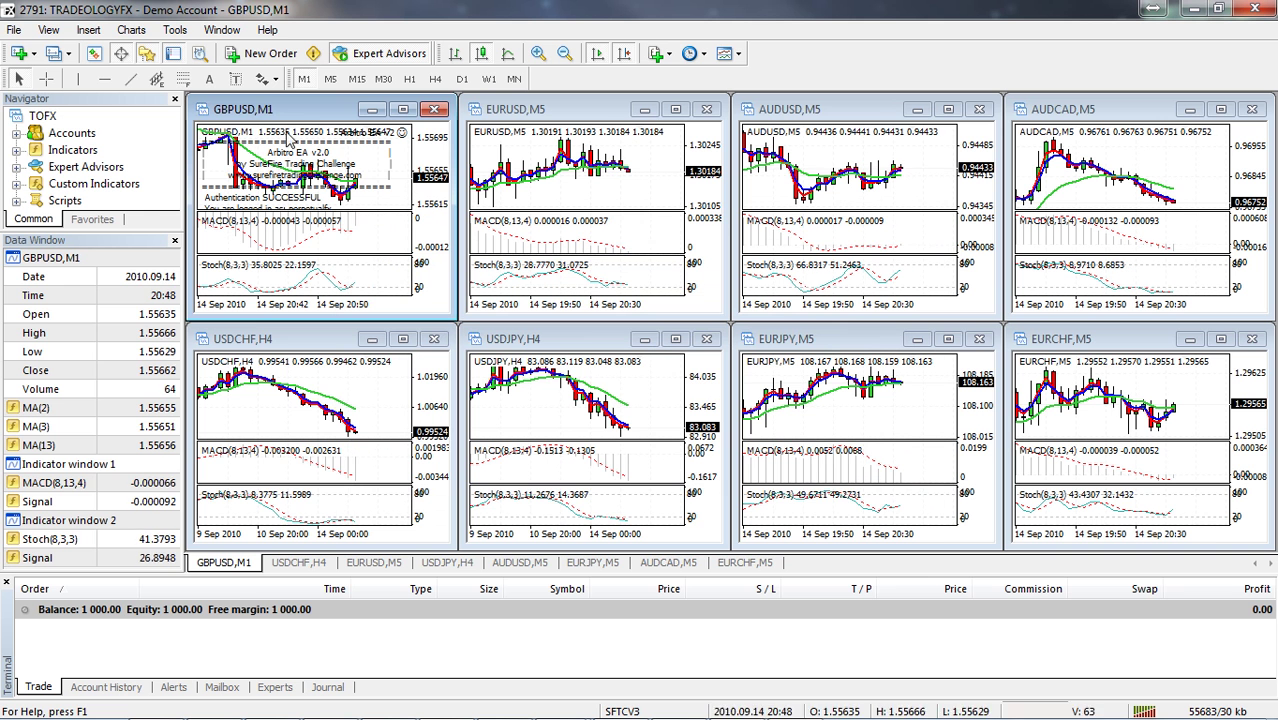
- Start a new account application from the File menu, tick the newsletter, then cancel it
{"action": "left_click", "coordinate": [15, 30]}
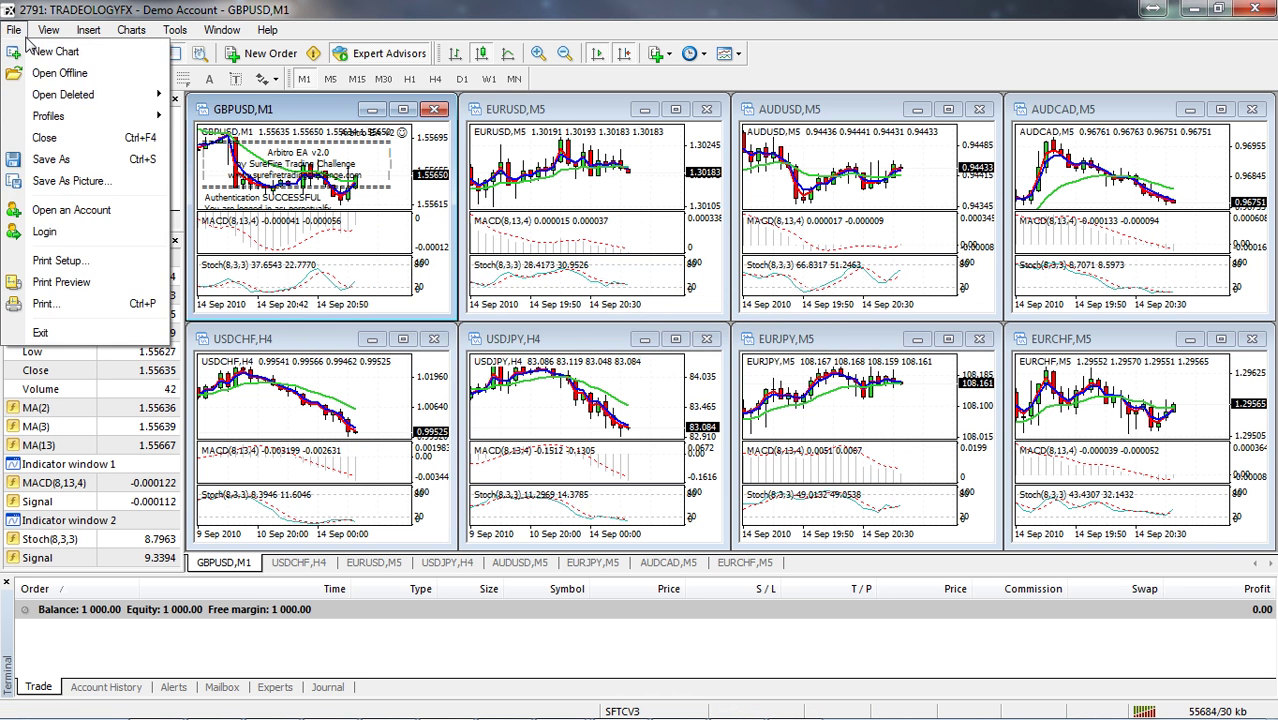
{"action": "left_click", "coordinate": [70, 209]}
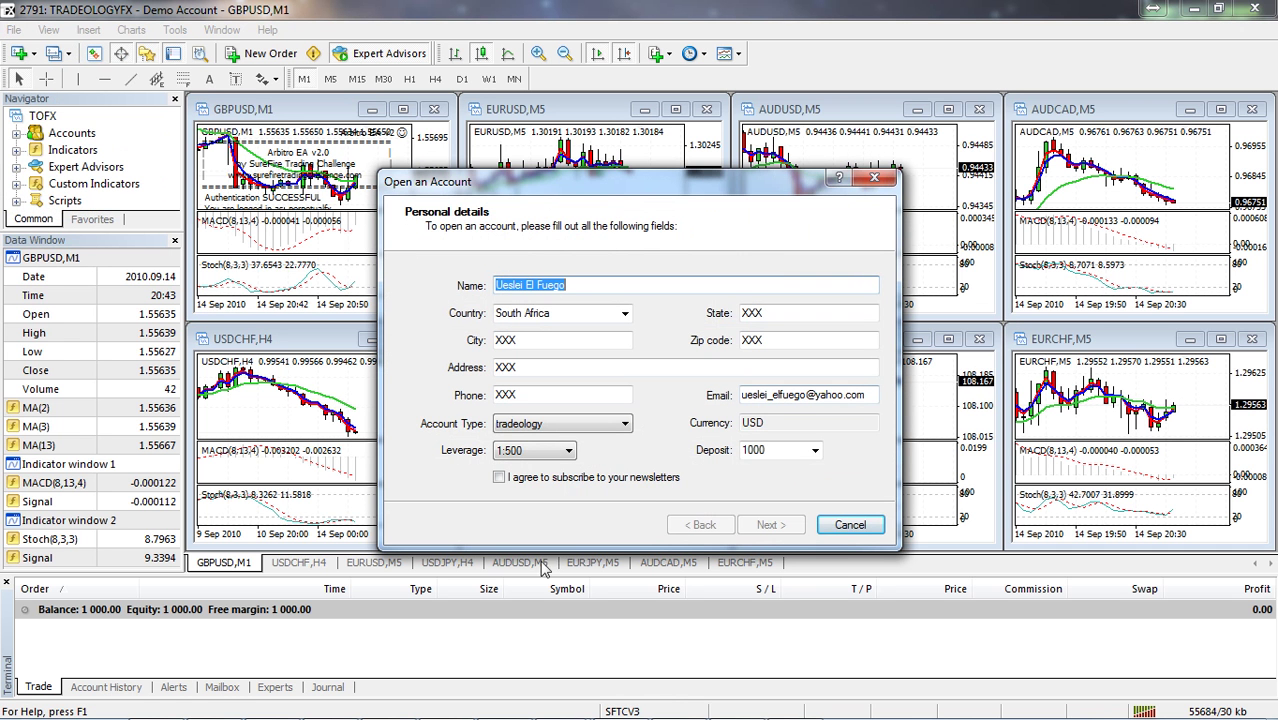
{"action": "left_click", "coordinate": [499, 478]}
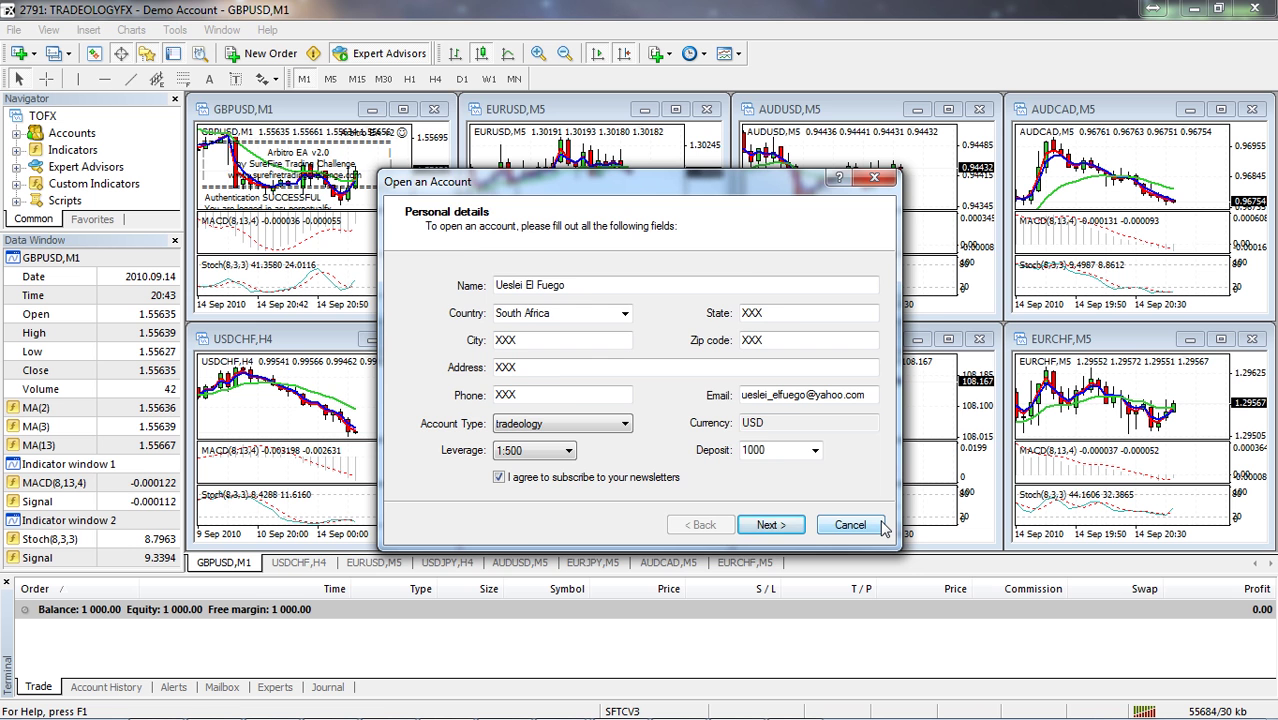
{"action": "left_click", "coordinate": [849, 525]}
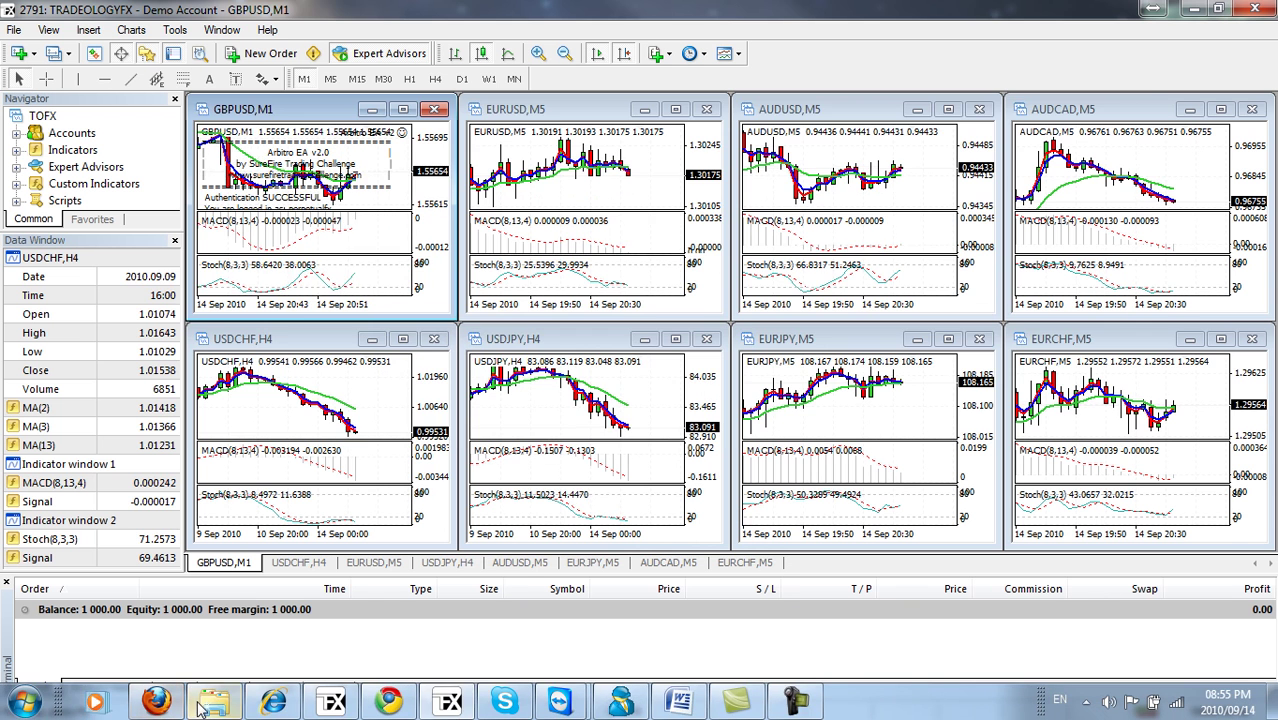
- In Windows Explorer, open the OS (C:) drive and its Program Files (x86) folder
{"action": "left_click", "coordinate": [198, 706]}
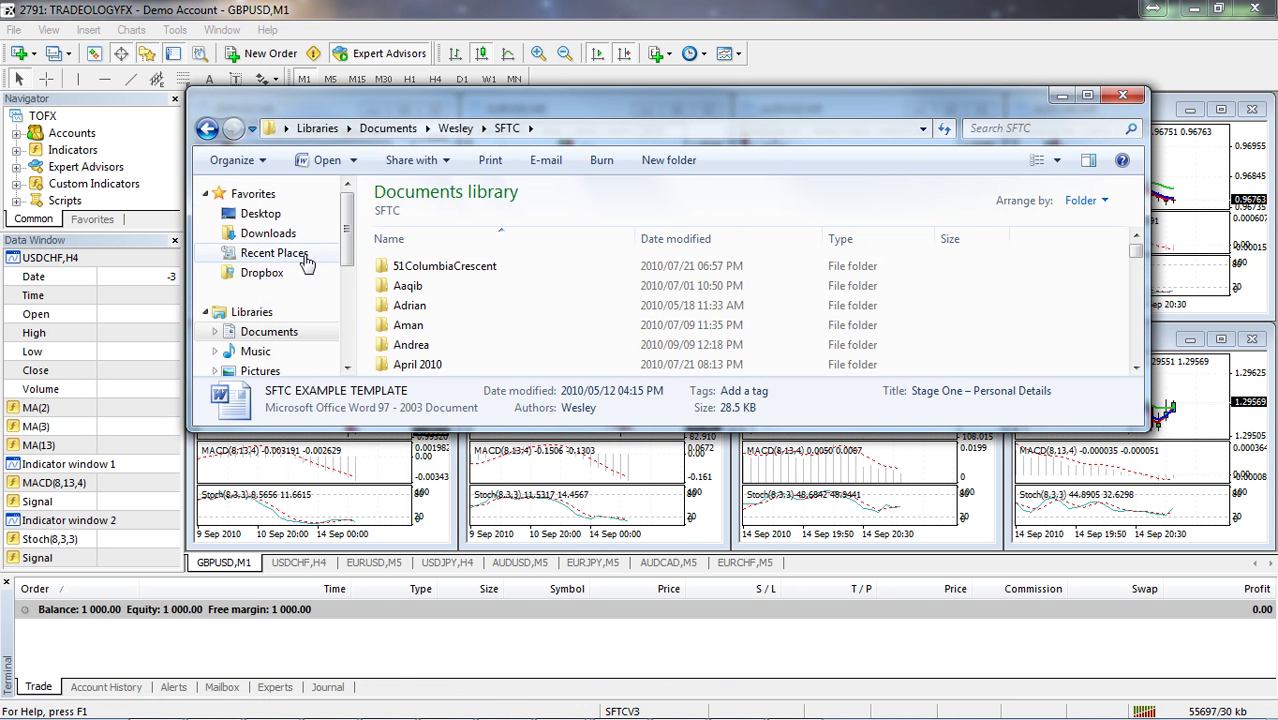
{"action": "scroll", "coordinate": [336, 246], "scroll_direction": "down", "scroll_amount": 3}
{"action": "left_click", "coordinate": [262, 306]}
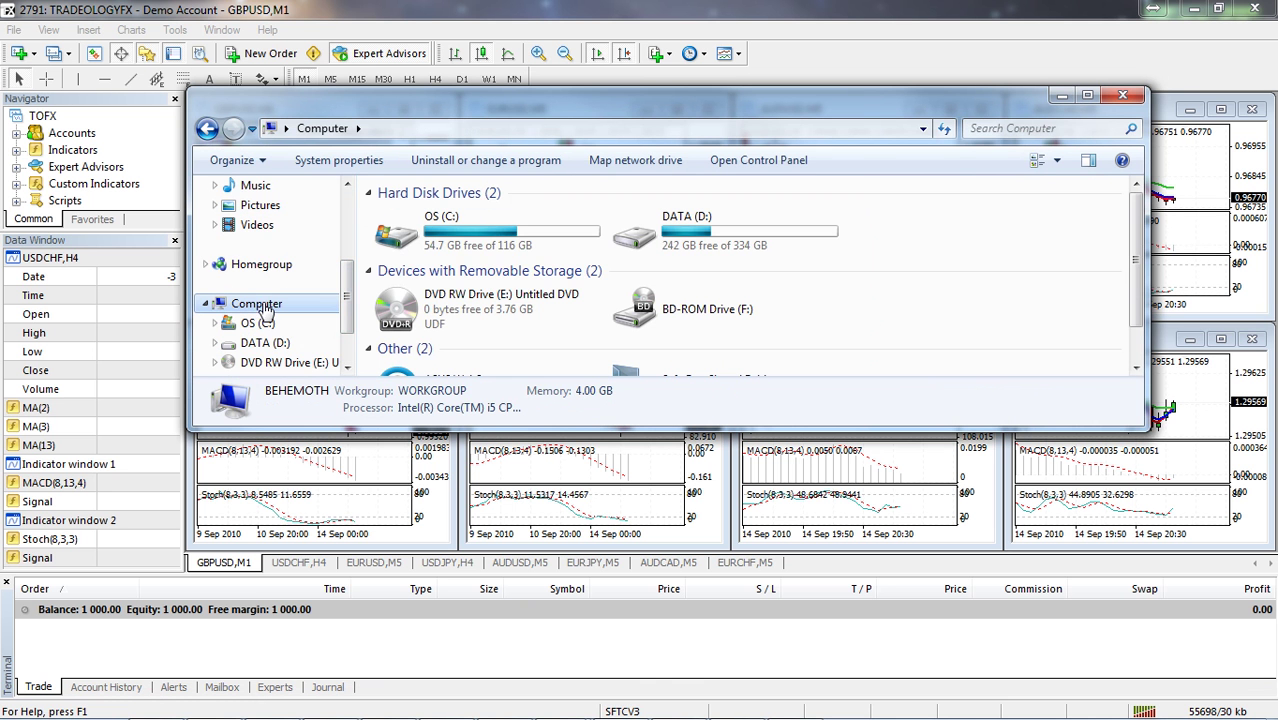
{"action": "left_click", "coordinate": [449, 240]}
{"action": "double_click", "coordinate": [449, 240]}
{"action": "scroll", "coordinate": [588, 240], "scroll_direction": "down", "scroll_amount": 1}
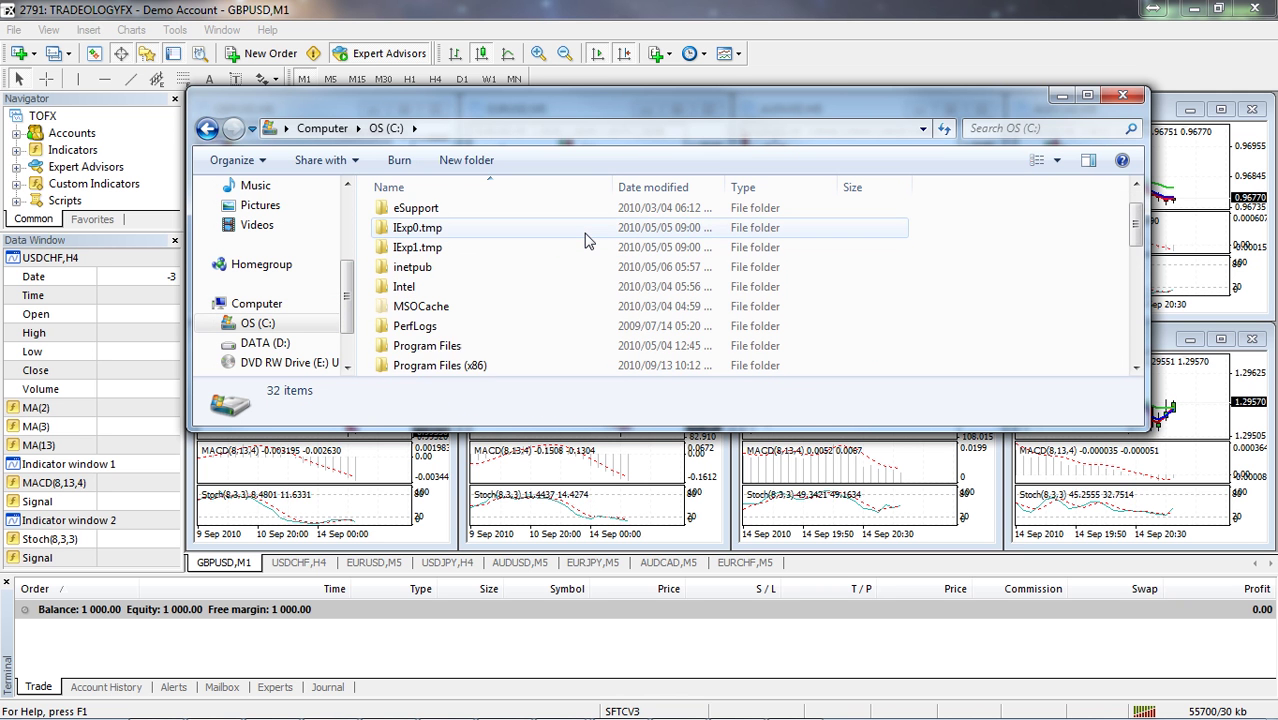
{"action": "scroll", "coordinate": [588, 240], "scroll_direction": "down", "scroll_amount": 1}
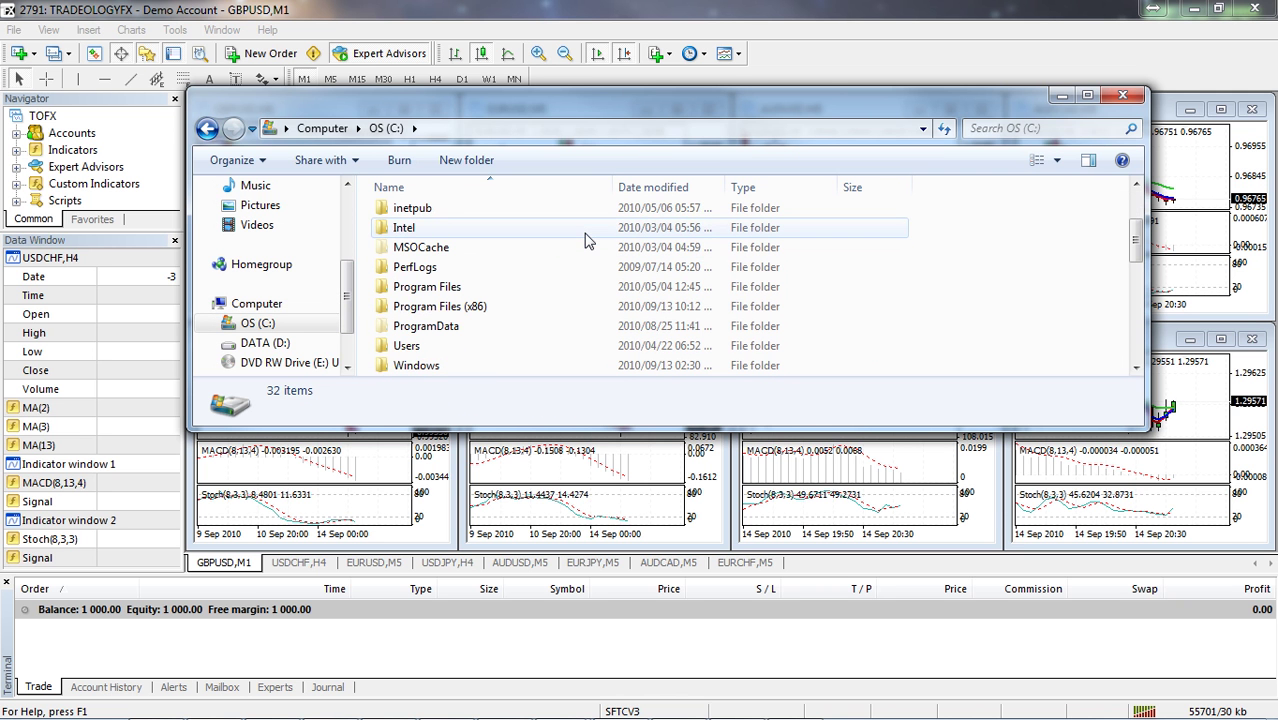
{"action": "double_click", "coordinate": [449, 316]}
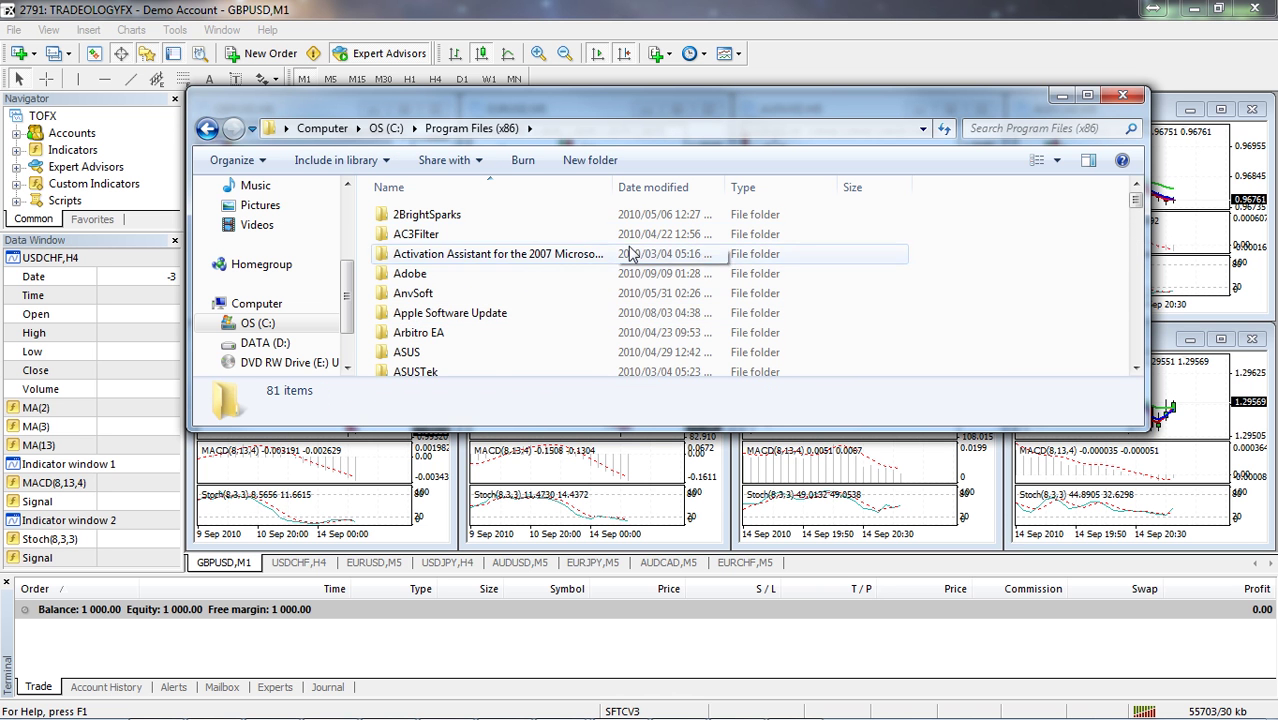
- Open TRADEOLOGYFX II by mistake, go back, and open the TRADEOLOGYFX folder instead
{"action": "scroll", "coordinate": [683, 258], "scroll_direction": "down", "scroll_amount": 2}
{"action": "scroll", "coordinate": [683, 258], "scroll_direction": "down", "scroll_amount": 13}
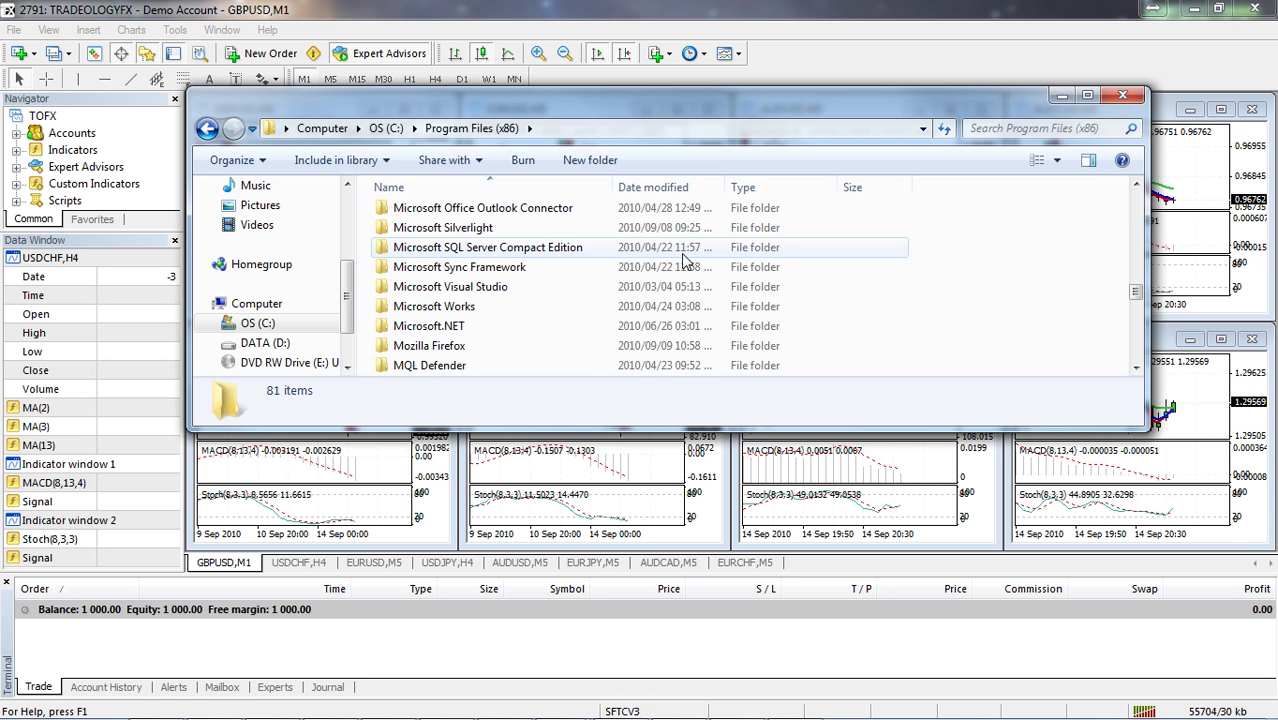
{"action": "scroll", "coordinate": [683, 258], "scroll_direction": "down", "scroll_amount": 5}
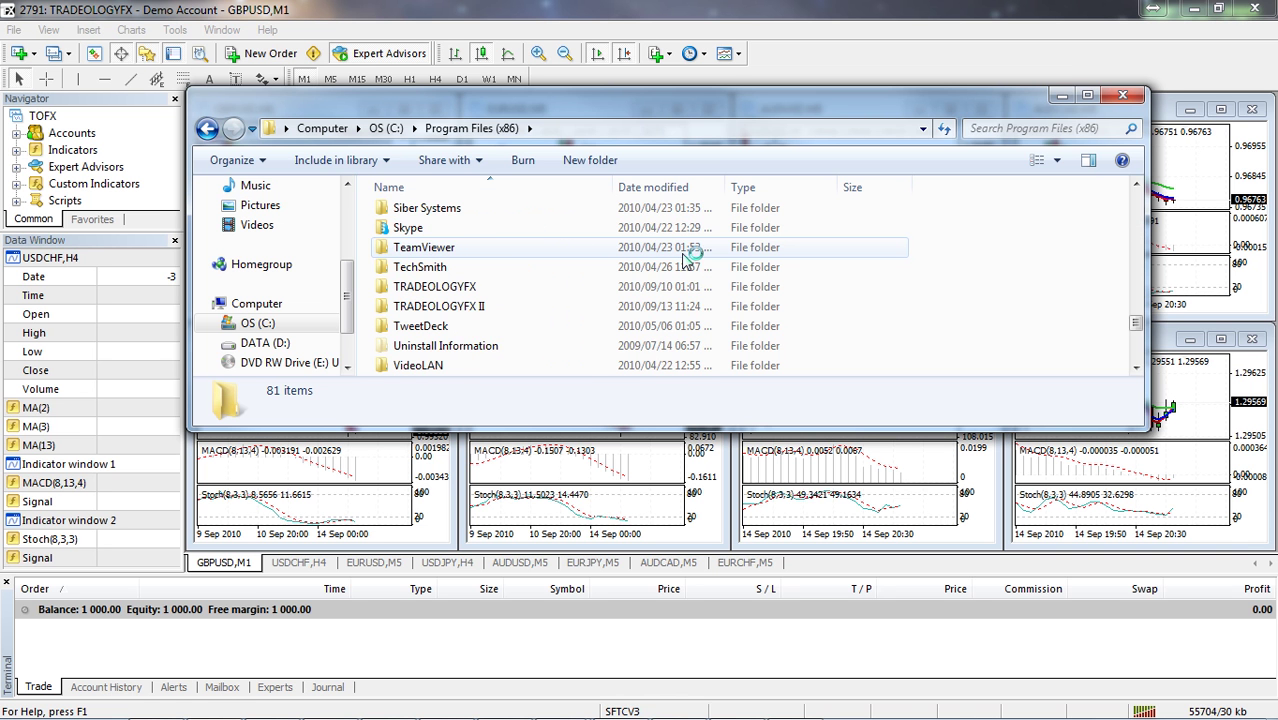
{"action": "left_click", "coordinate": [487, 295]}
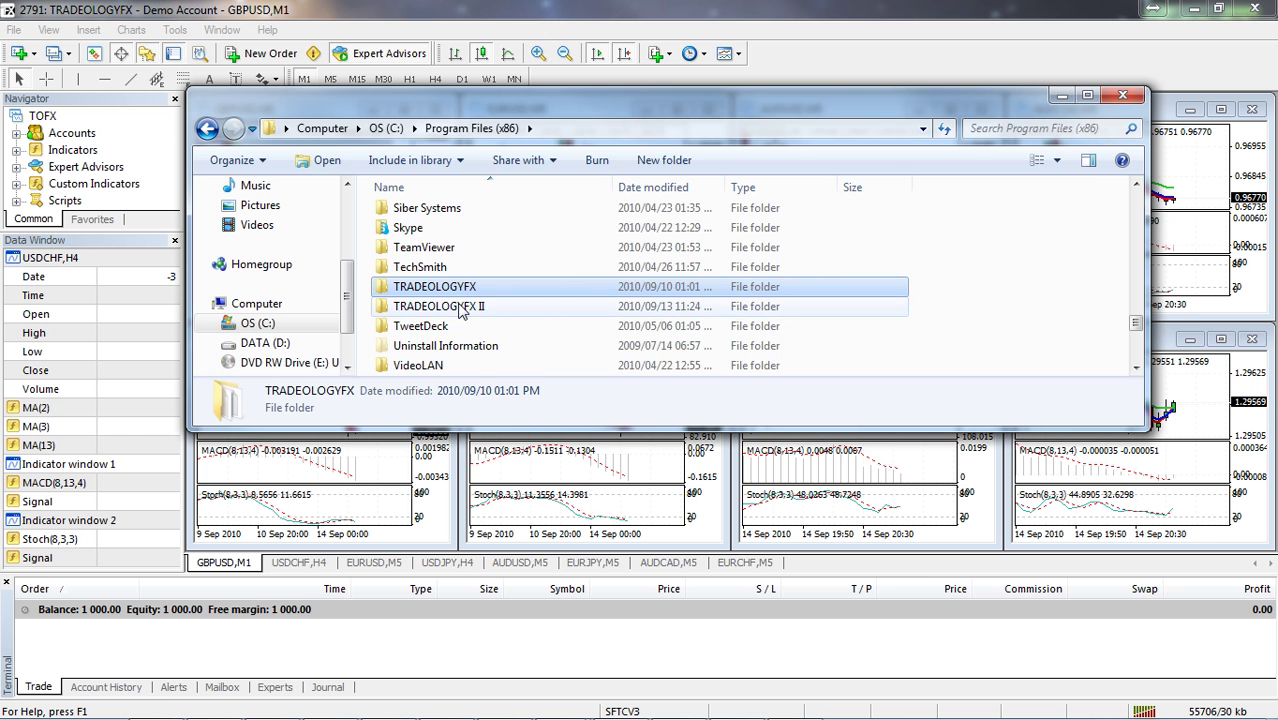
{"action": "double_click", "coordinate": [460, 308]}
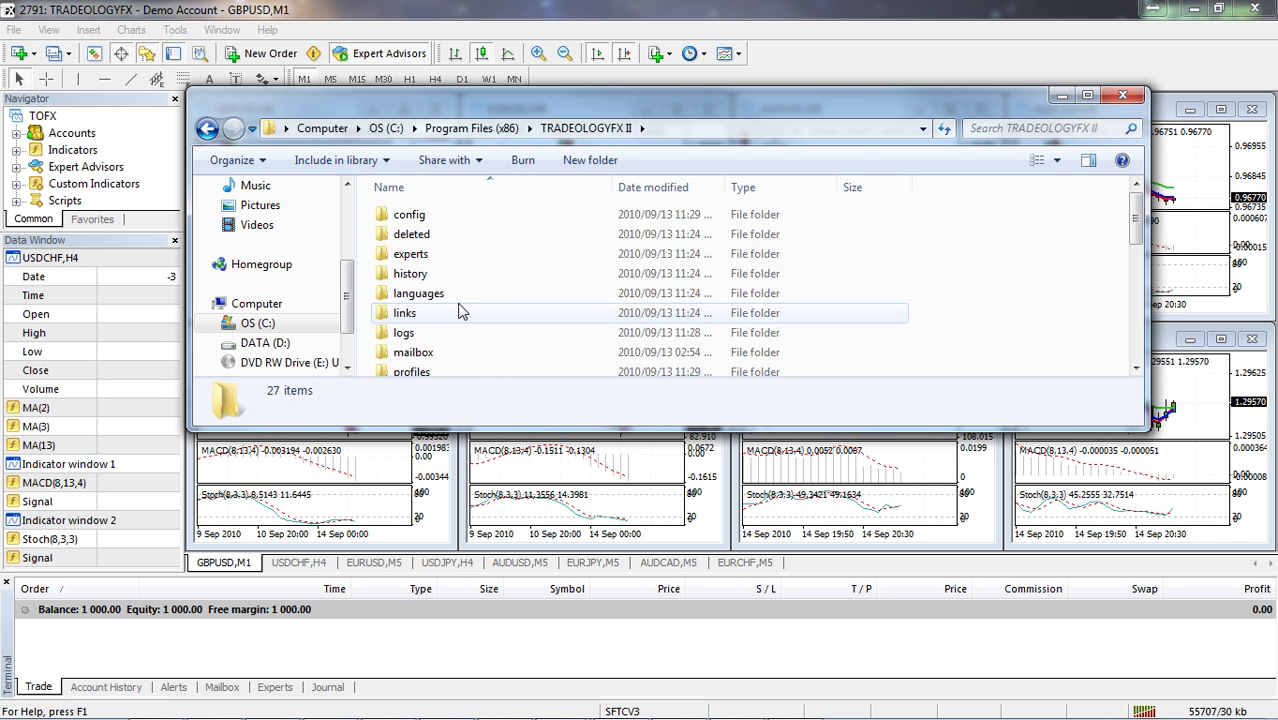
{"action": "left_click", "coordinate": [207, 128]}
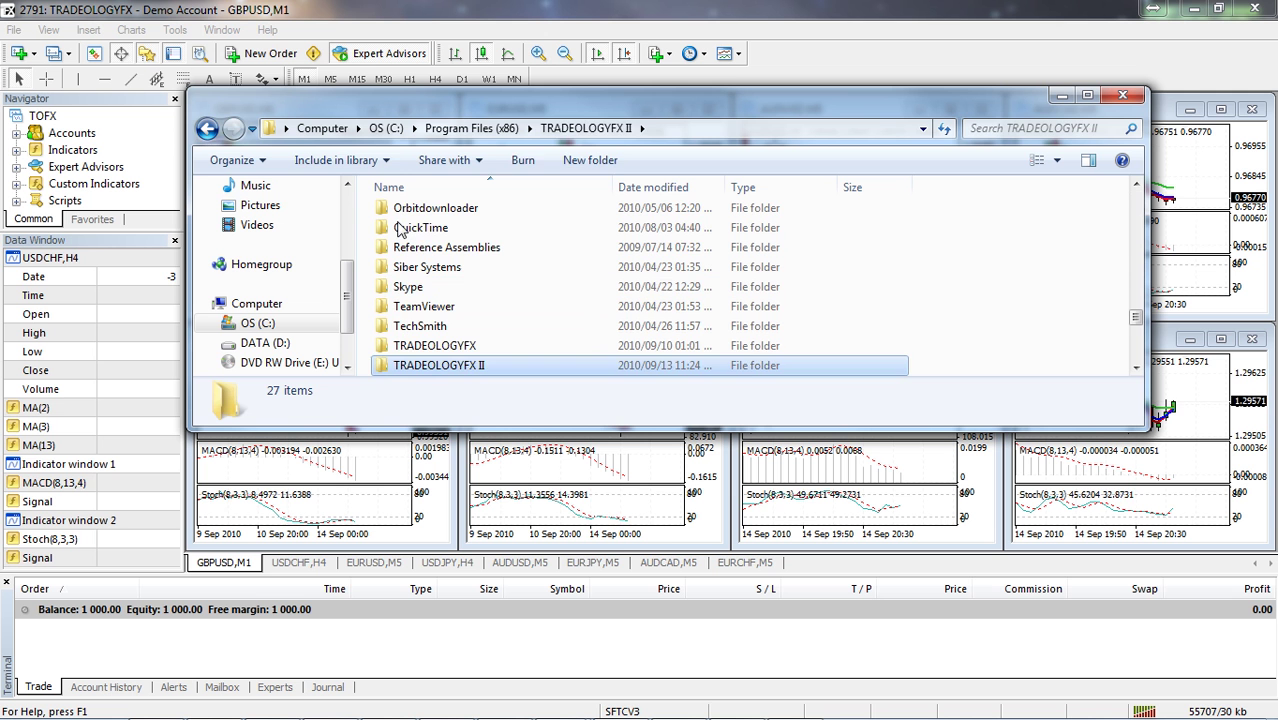
{"action": "left_click", "coordinate": [447, 350]}
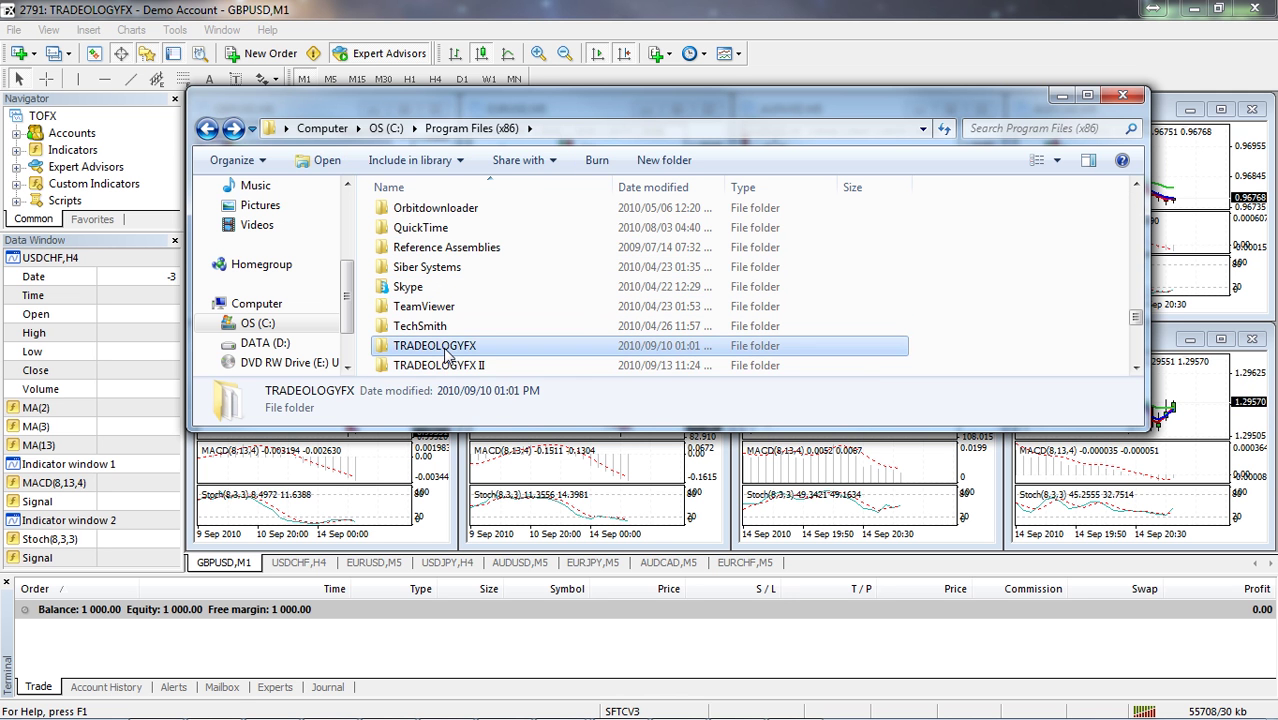
{"action": "double_click", "coordinate": [447, 350]}
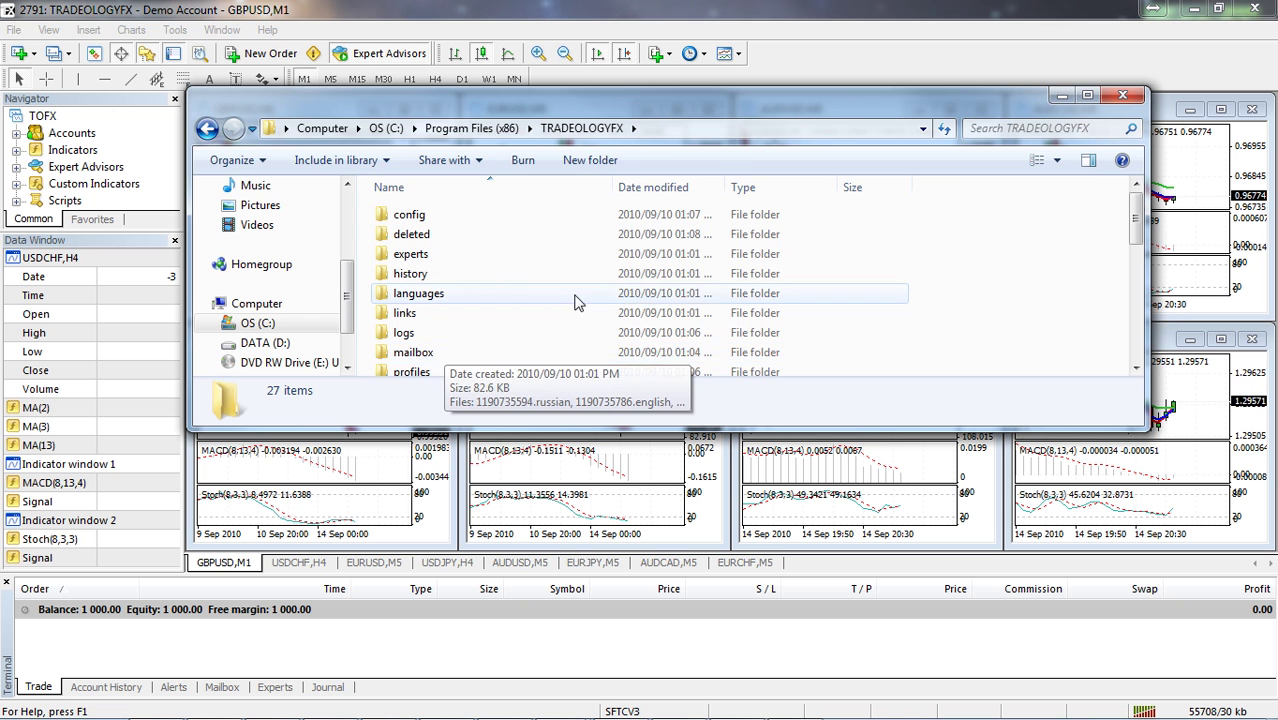
{"action": "left_click", "coordinate": [951, 86]}
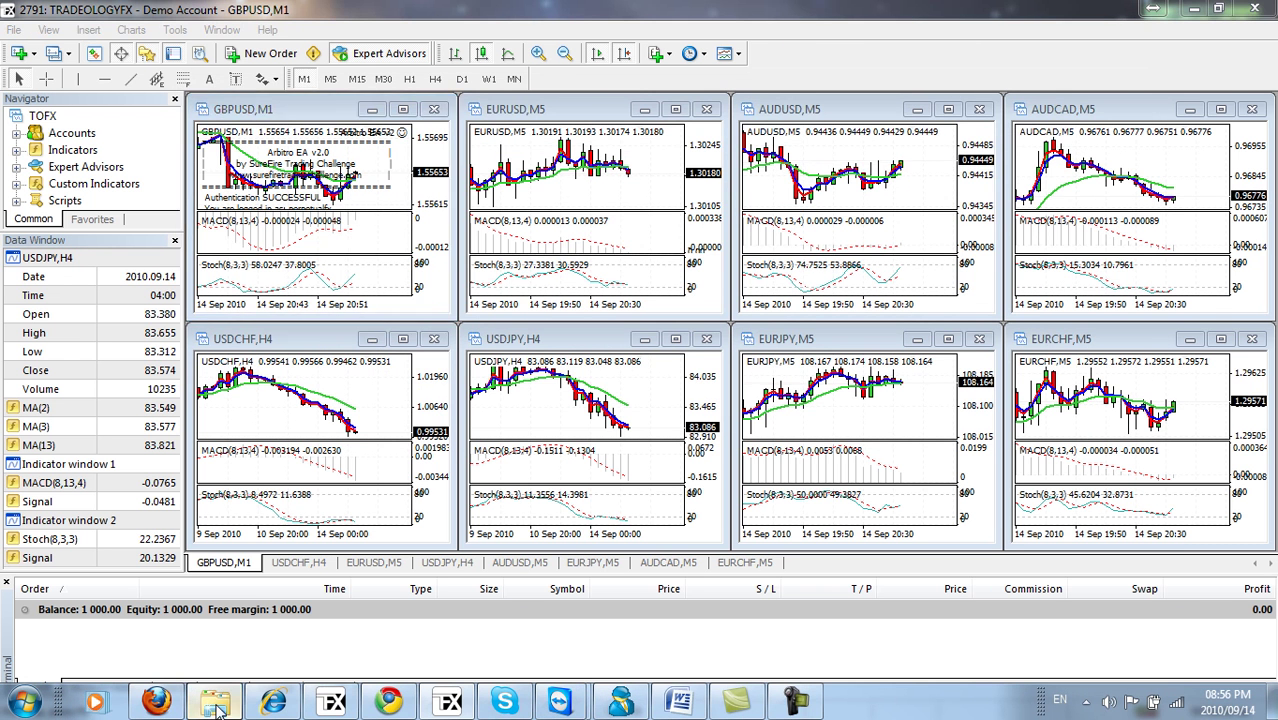
- Restore and maximize the TRADEOLOGYFX folder window, then launch terminal.exe
{"action": "left_click", "coordinate": [297, 705]}
{"action": "left_click", "coordinate": [1089, 98]}
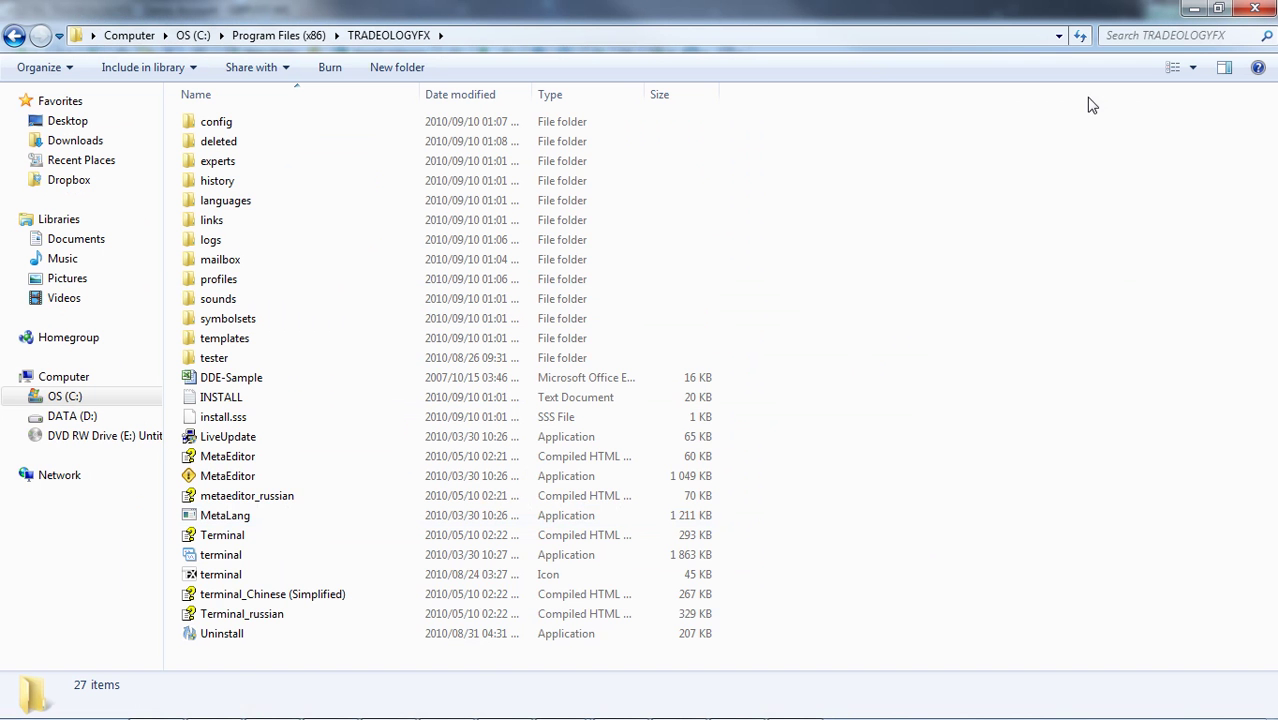
{"action": "left_click", "coordinate": [189, 562]}
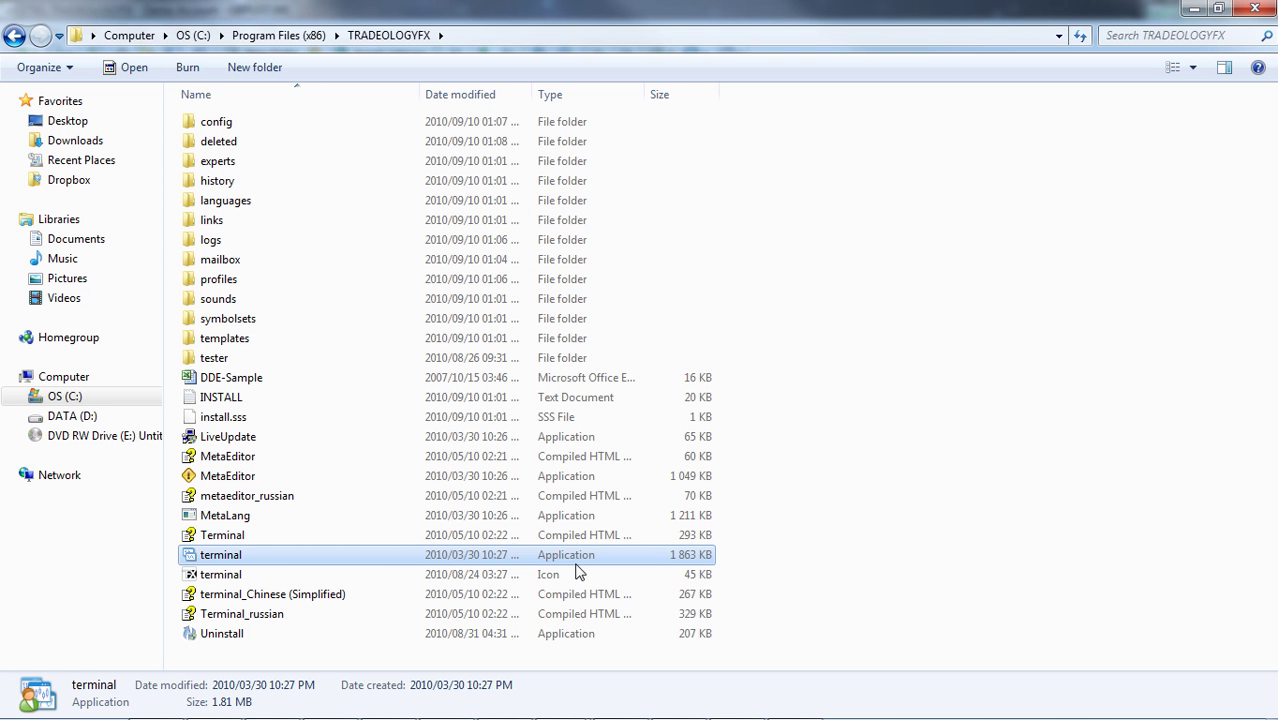
{"action": "double_click", "coordinate": [205, 560]}
- In terminal.exe Properties, enable 'Run this program as an administrator' on Compatibility, apply and confirm
{"action": "right_click", "coordinate": [205, 559]}
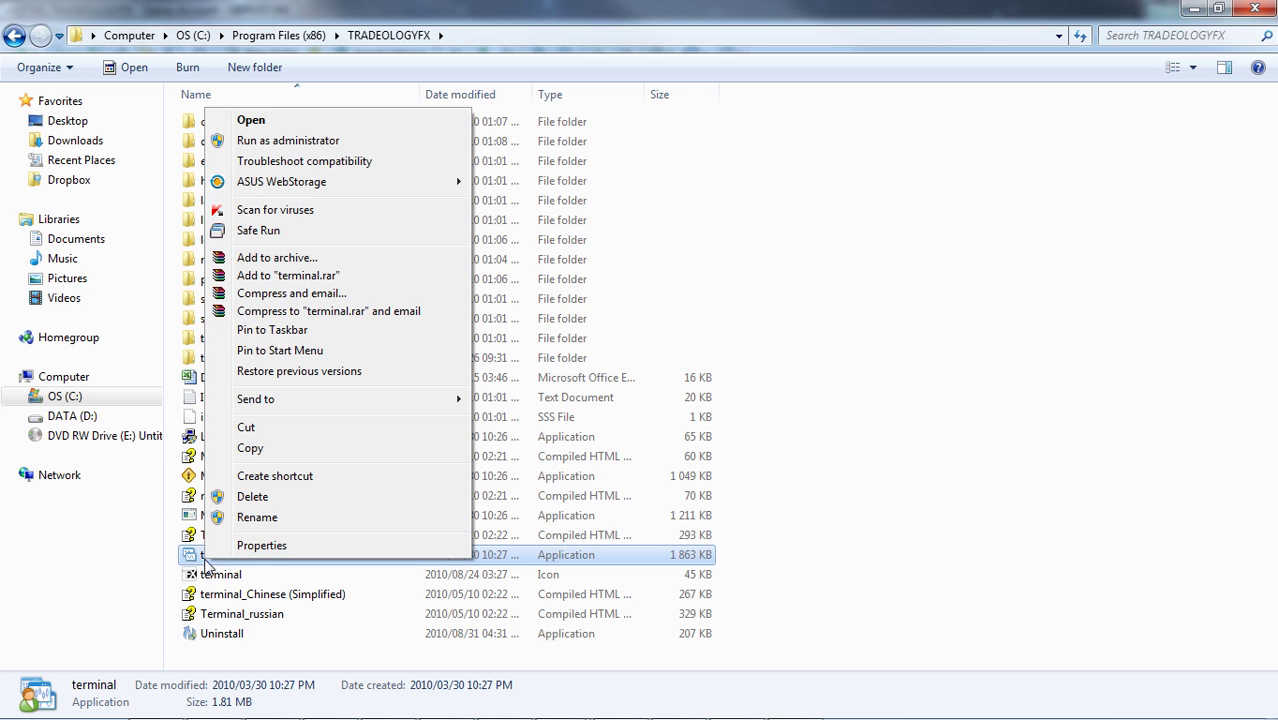
{"action": "left_click", "coordinate": [262, 545]}
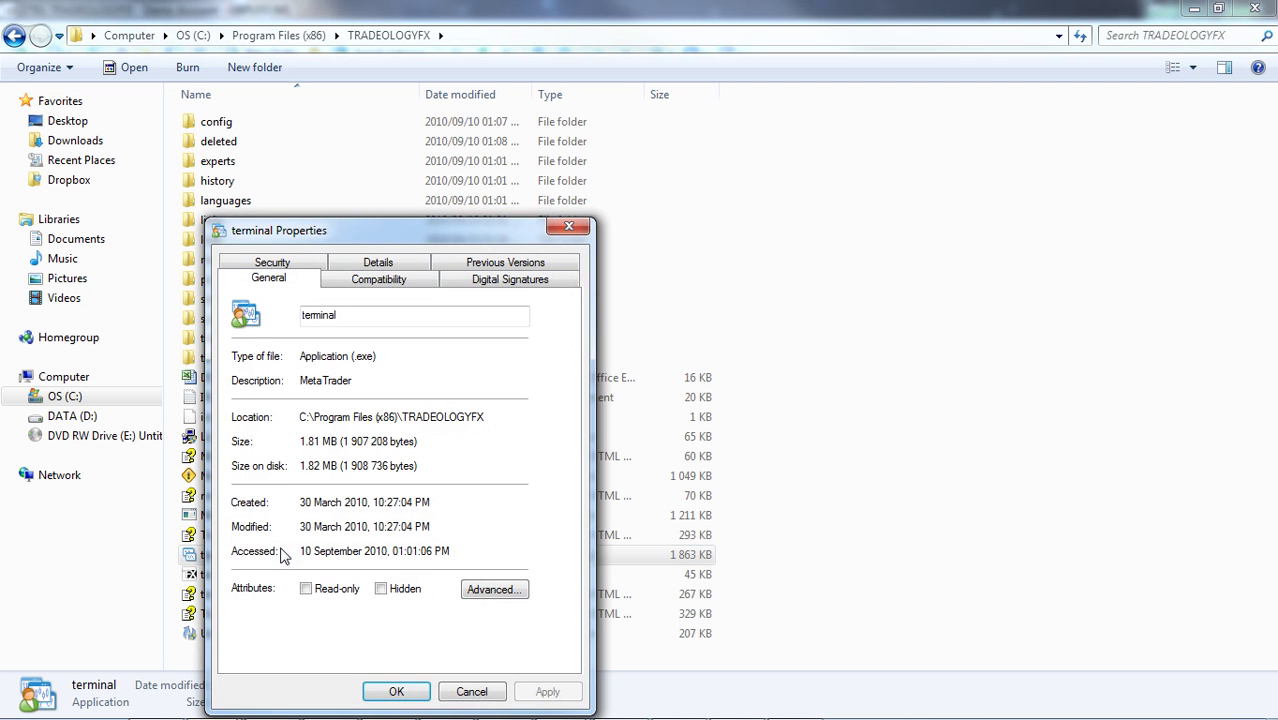
{"action": "left_click", "coordinate": [396, 284]}
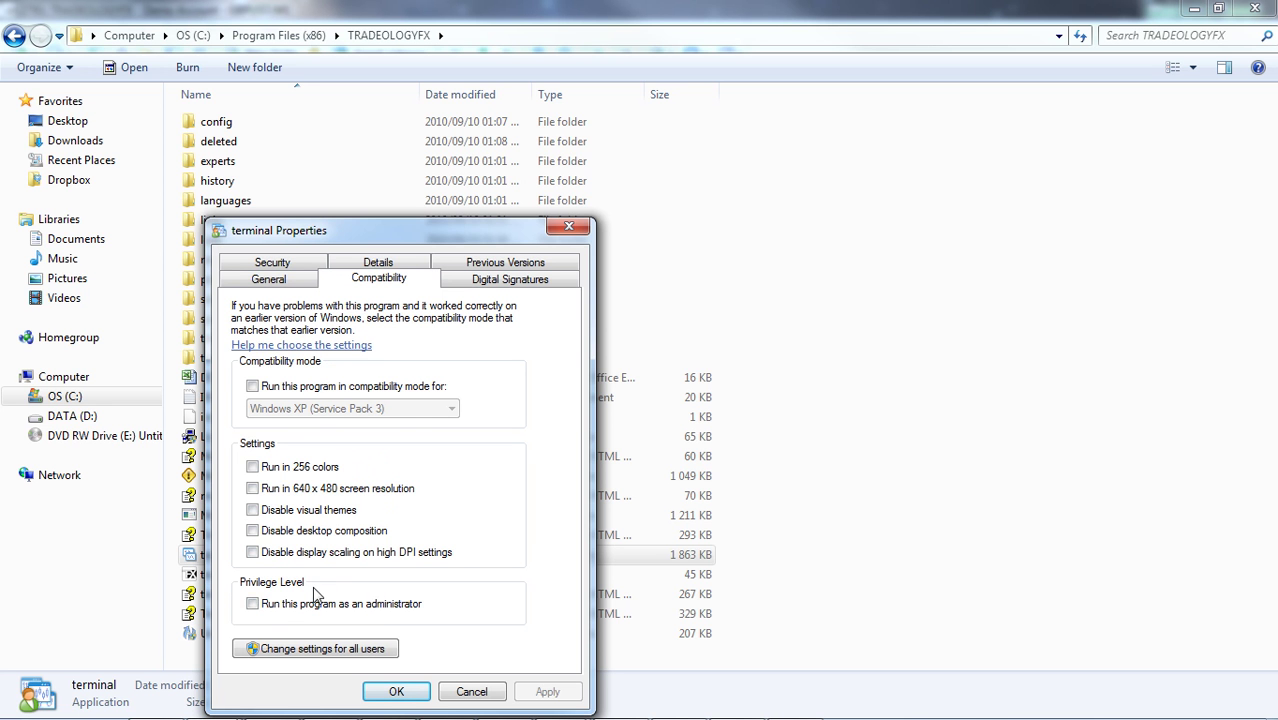
{"action": "left_click", "coordinate": [252, 604]}
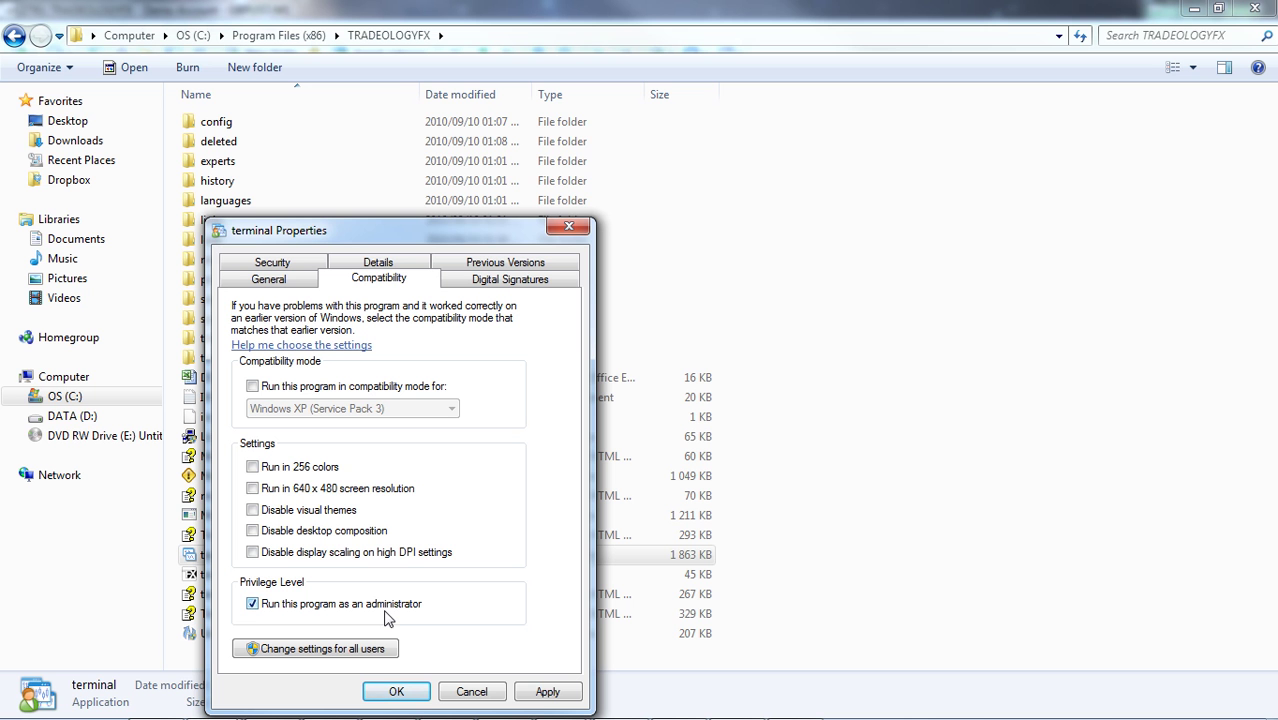
{"action": "left_click", "coordinate": [540, 693]}
{"action": "left_click", "coordinate": [426, 696]}
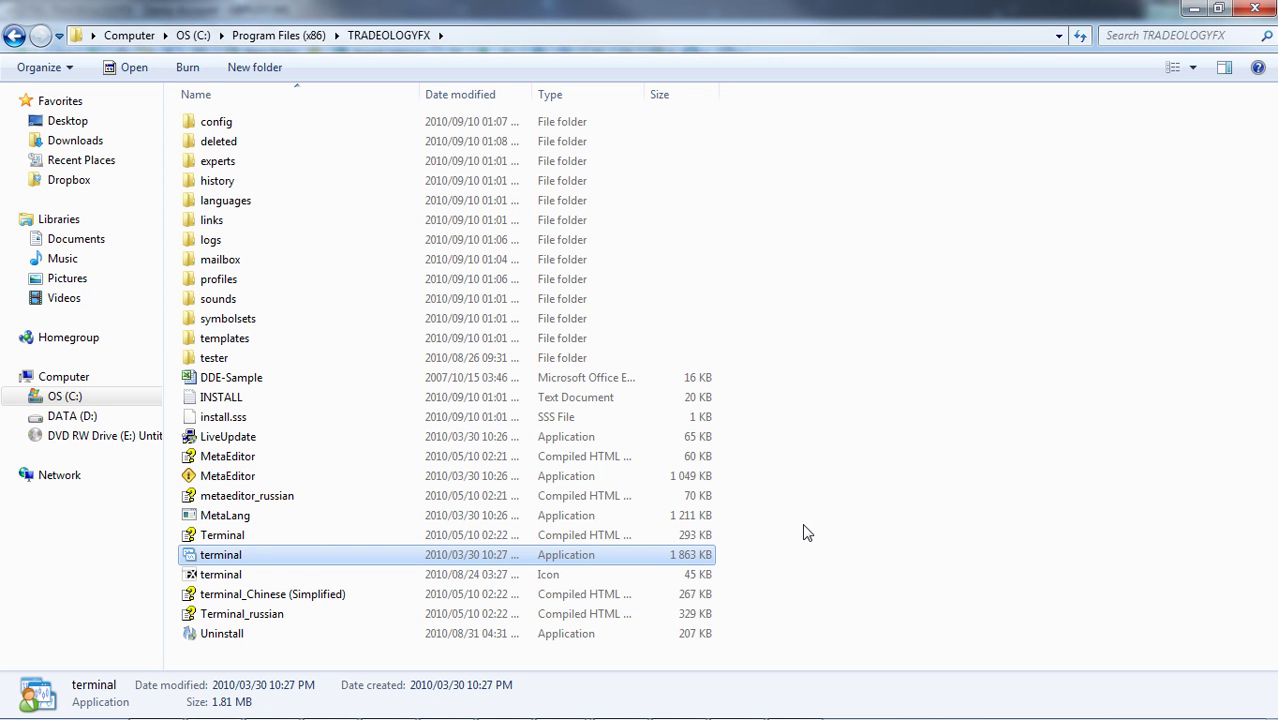
{"action": "left_click", "coordinate": [759, 556]}
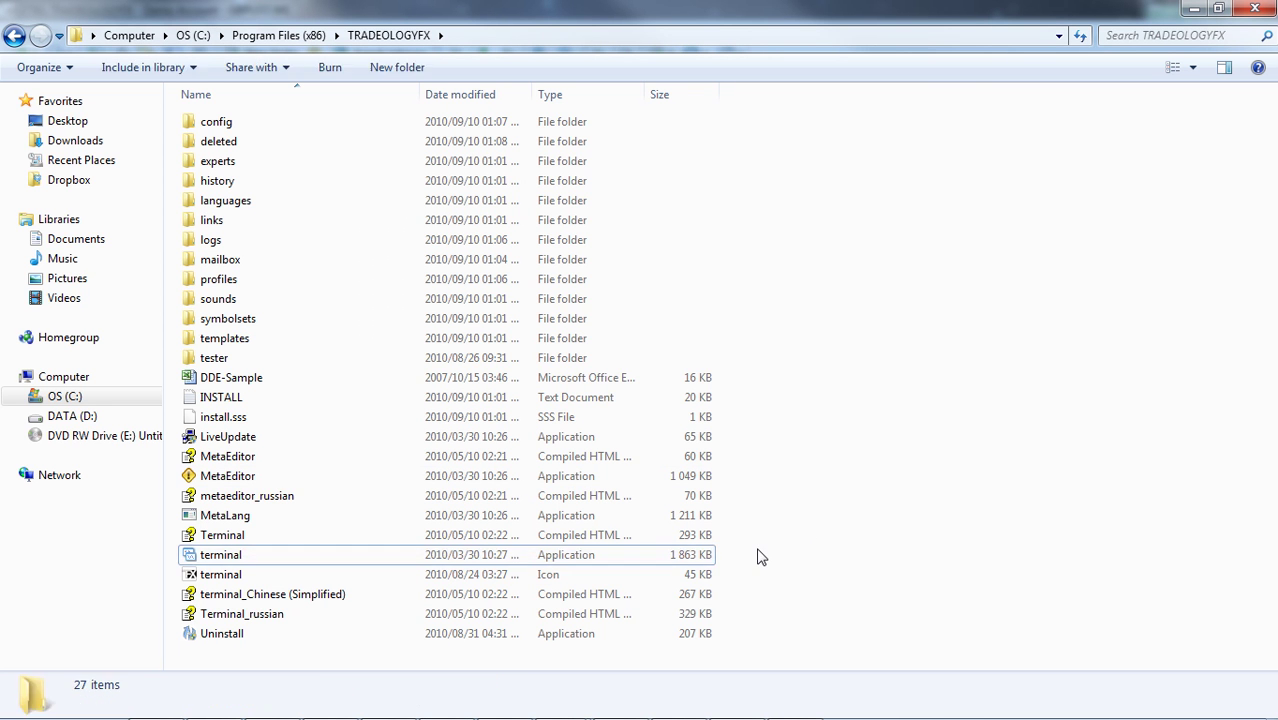